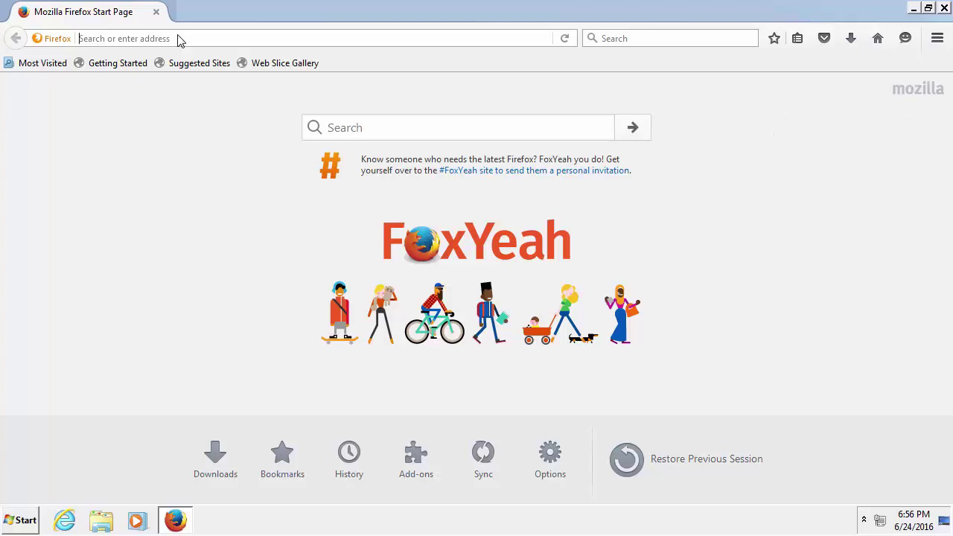
click(179, 42)
text(h)
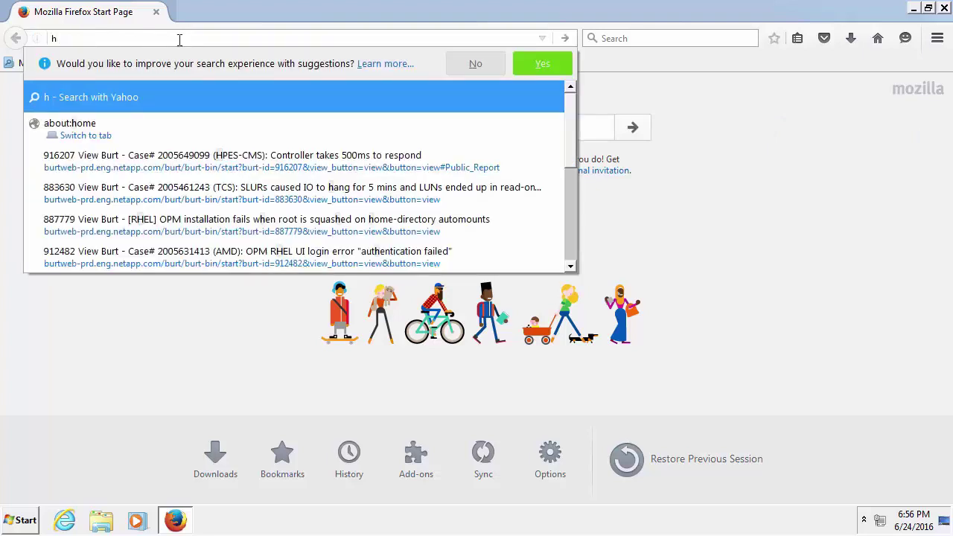
text(ttp)
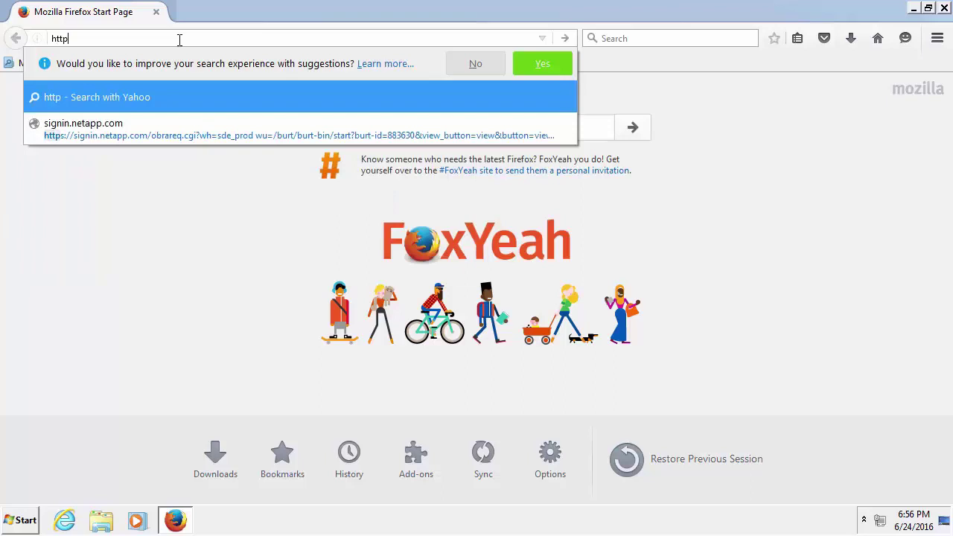
text(://)
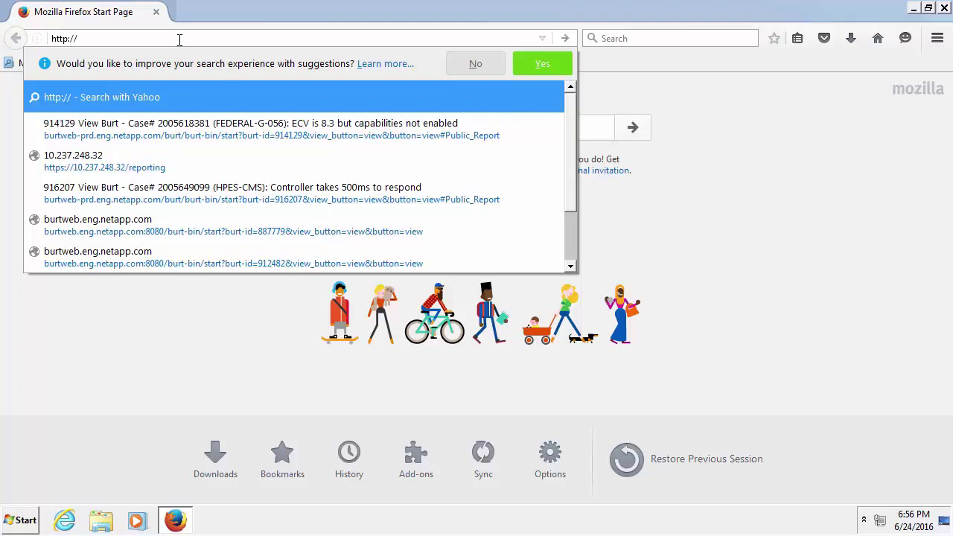
text(10.237.248.32/)
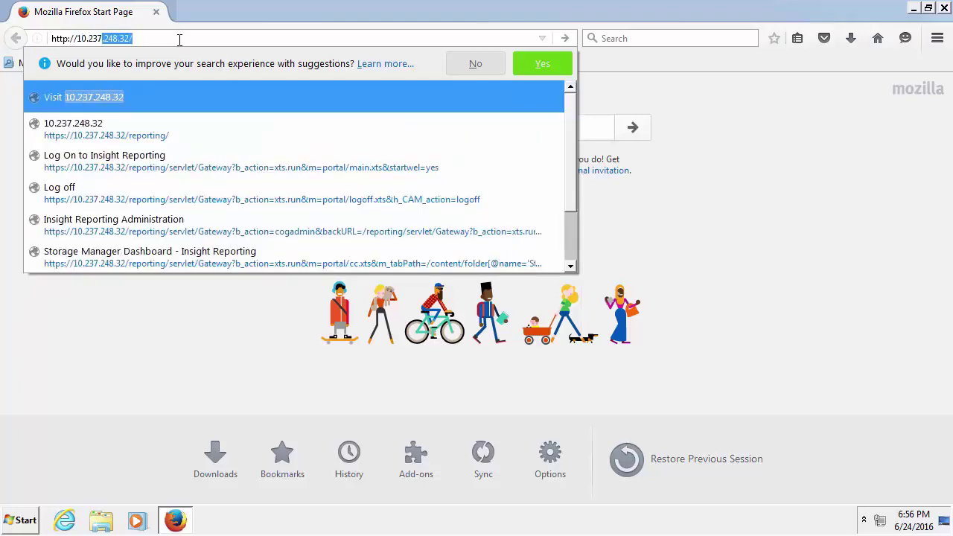
key(End)
text(repo)
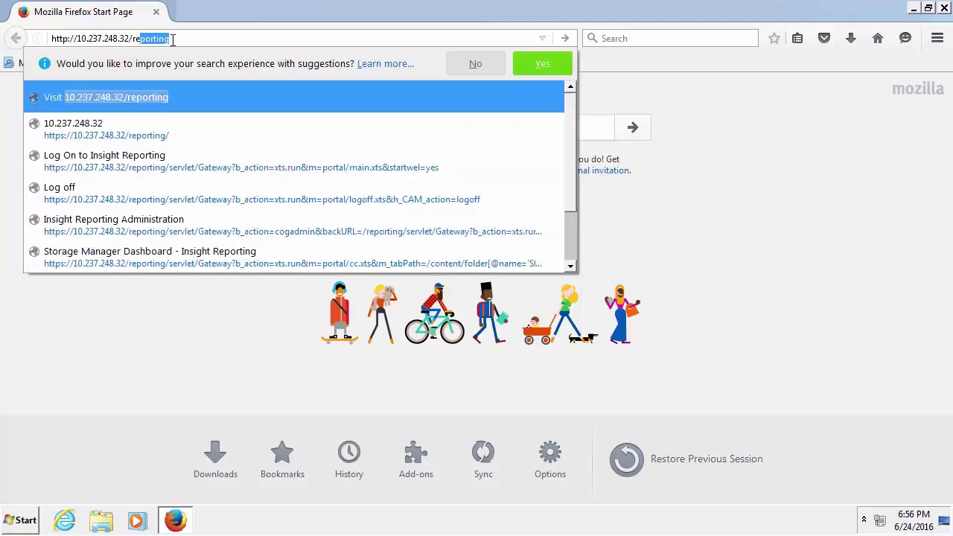
text(rting)
key(Return)
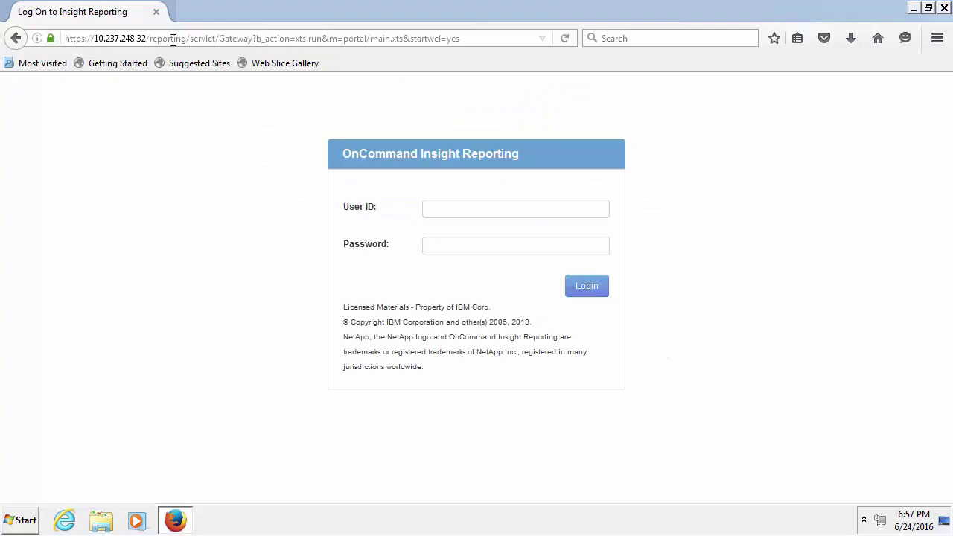
Log in with the remembered administrator user ID and its password.
text(o)
click(446, 227)
click(454, 247)
text(******)
click(588, 292)
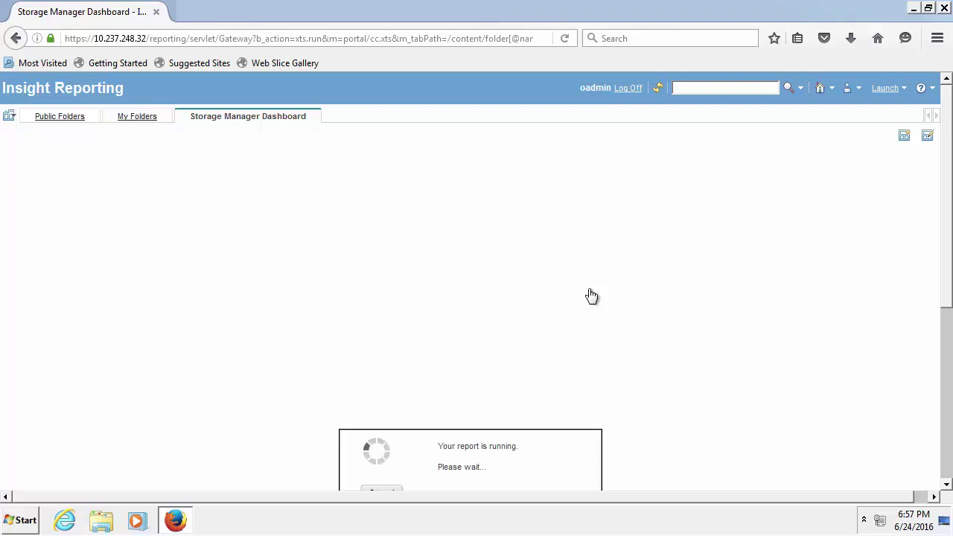
Launch Insight Reporting Administration and show Configuration > Content Administration.
click(903, 88)
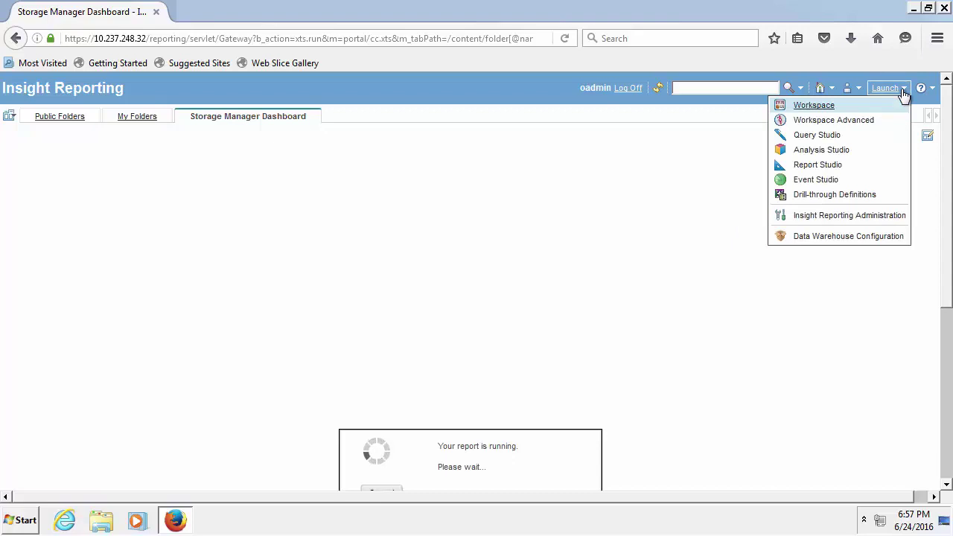
click(843, 221)
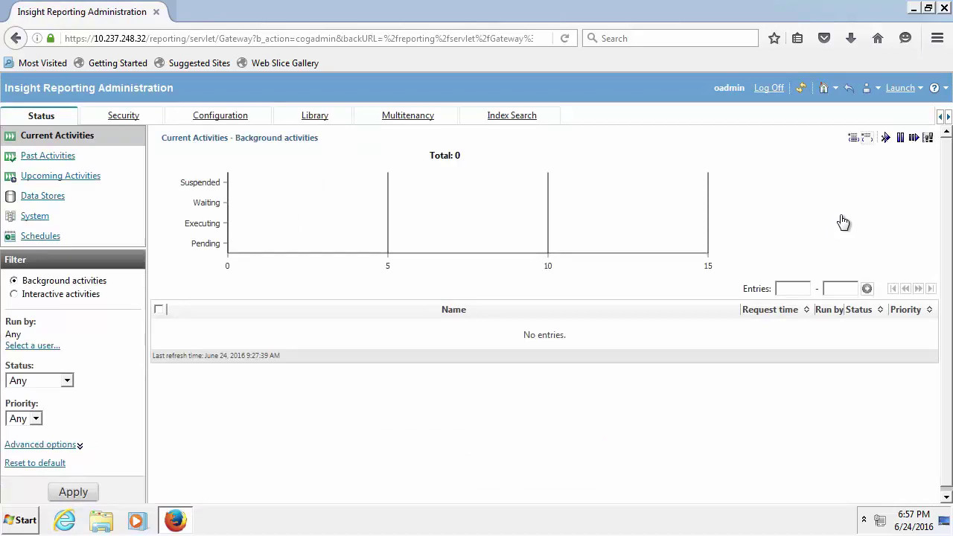
click(228, 121)
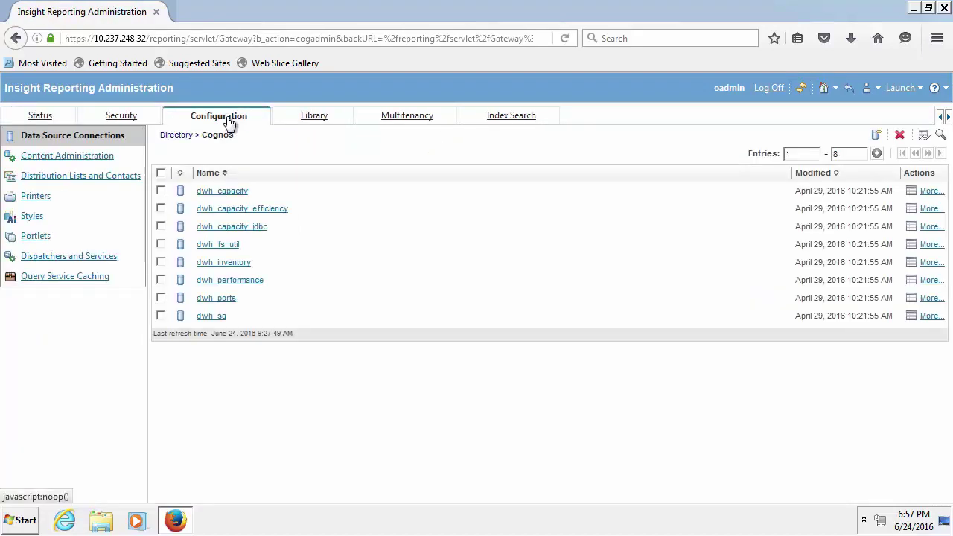
click(92, 157)
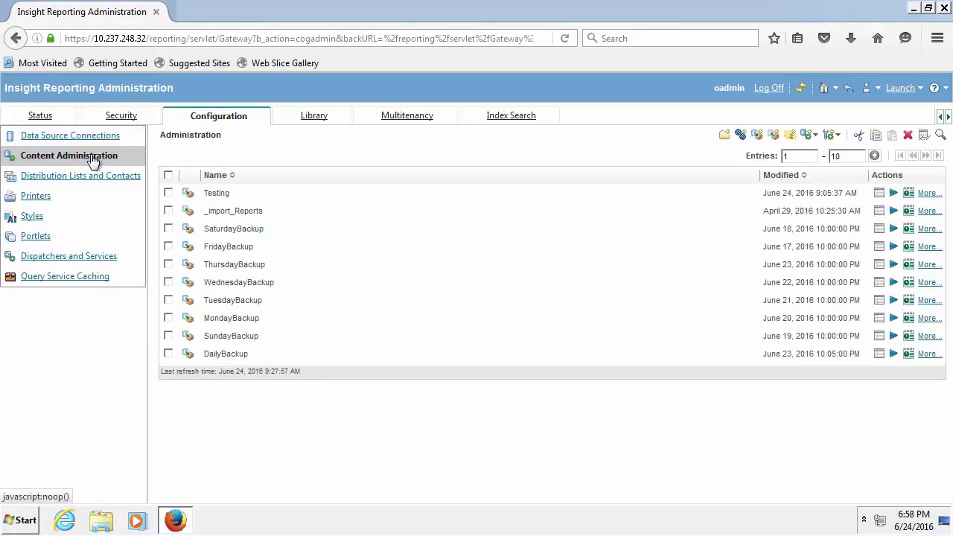
Create a new export named Test_report covering public folders, directory and library content.
click(757, 138)
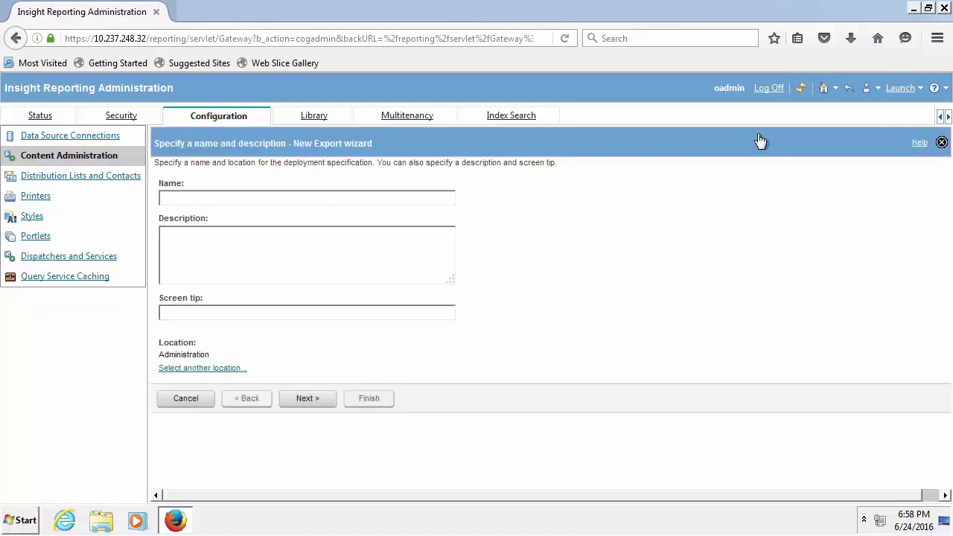
text(Test_report)
click(312, 402)
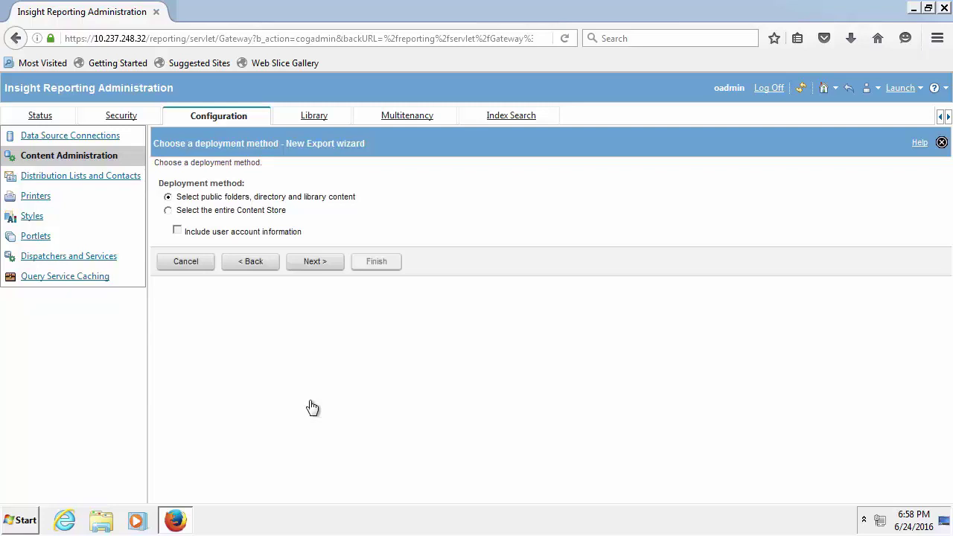
click(317, 261)
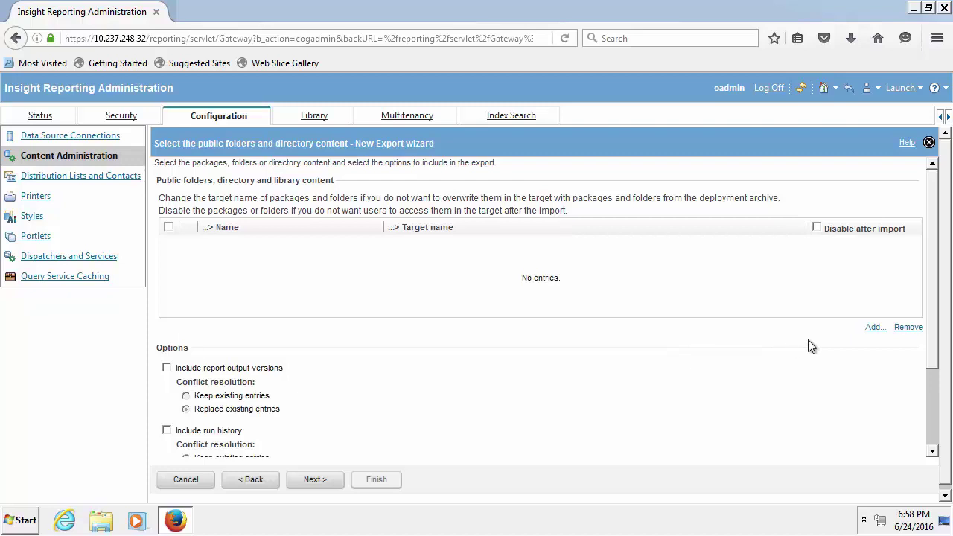
Add the Custom Reports, Reports and Vendor Specific Reports public folders to the export selection.
click(874, 328)
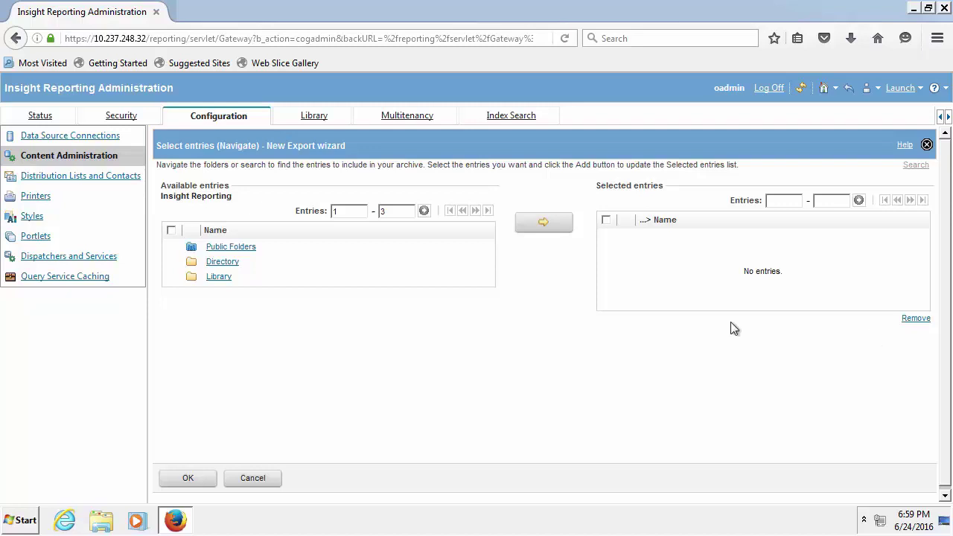
click(236, 248)
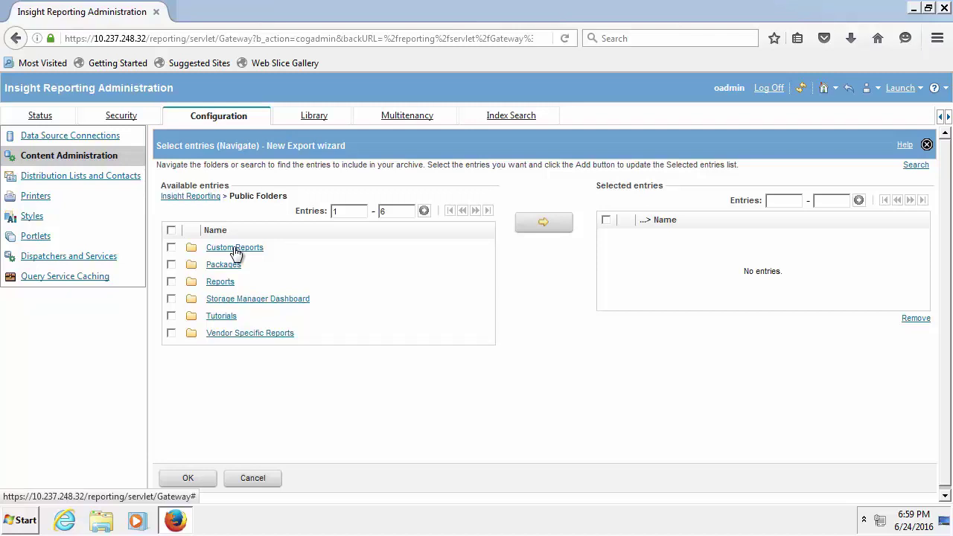
click(171, 248)
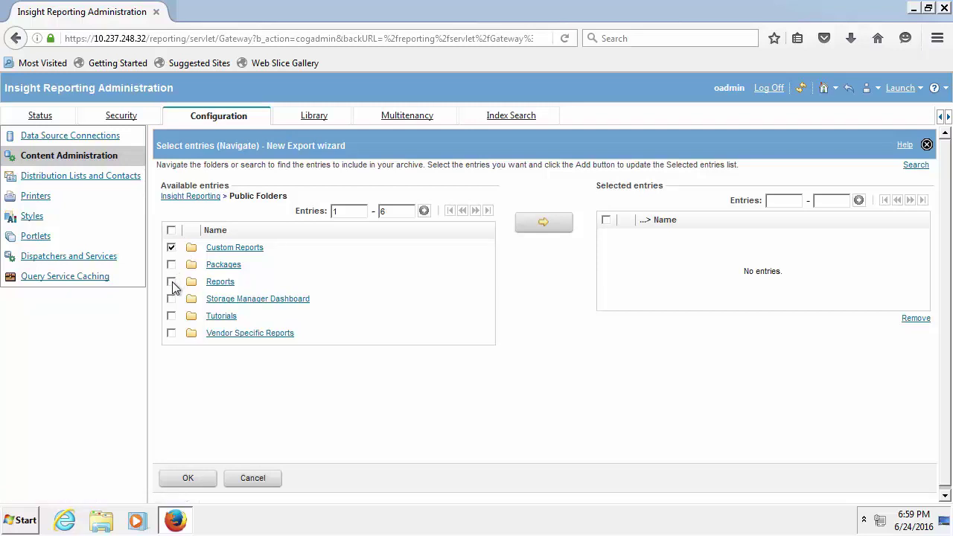
click(171, 333)
click(542, 227)
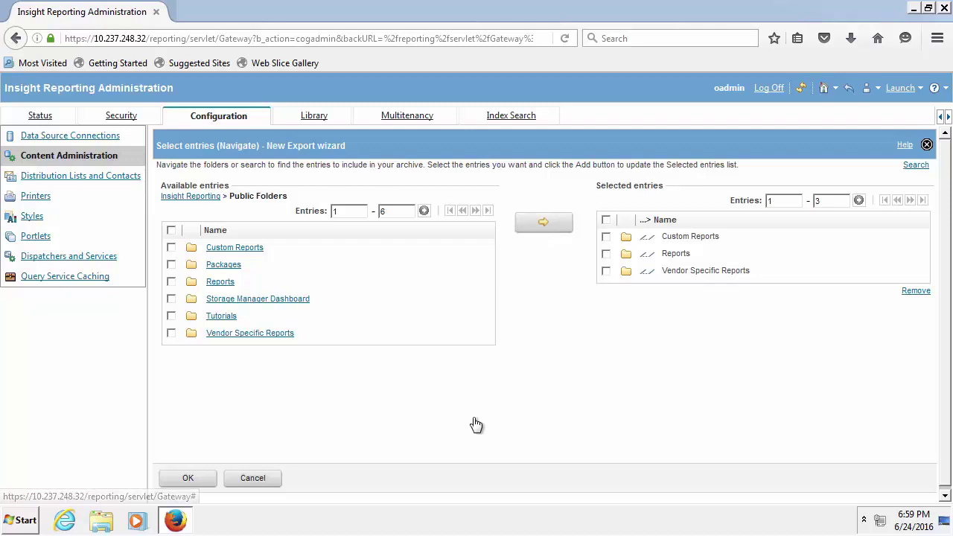
Confirm the three folders, accept directory and general options, and keep the new Test_report archive.
click(200, 484)
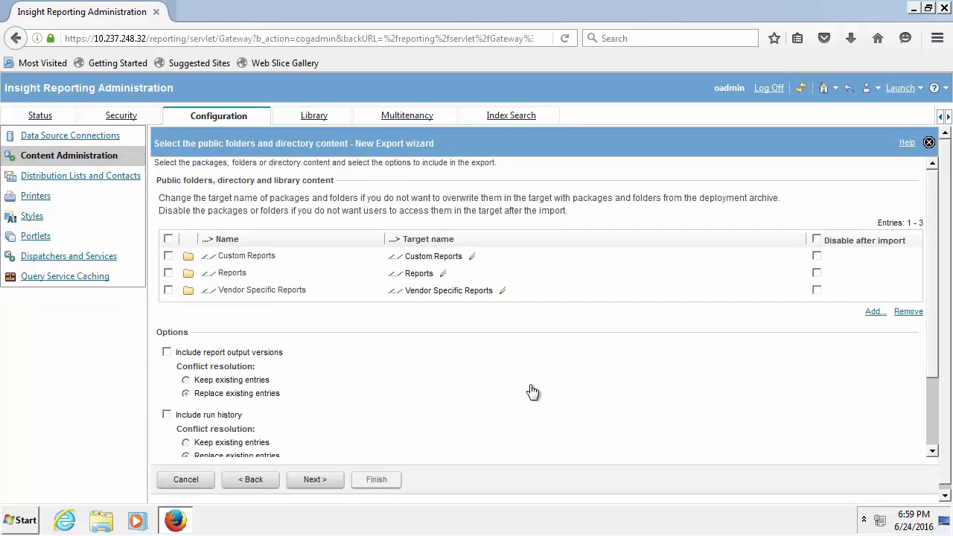
click(315, 480)
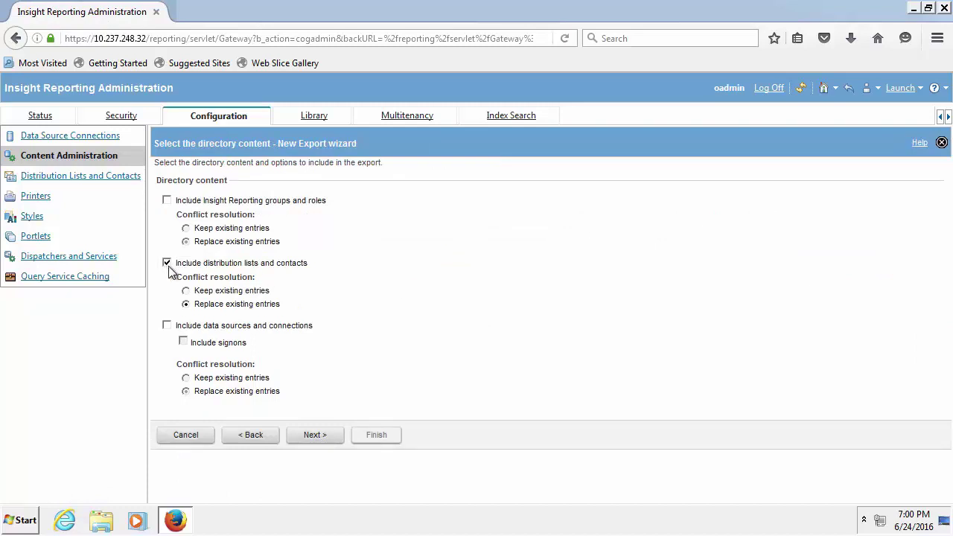
click(308, 437)
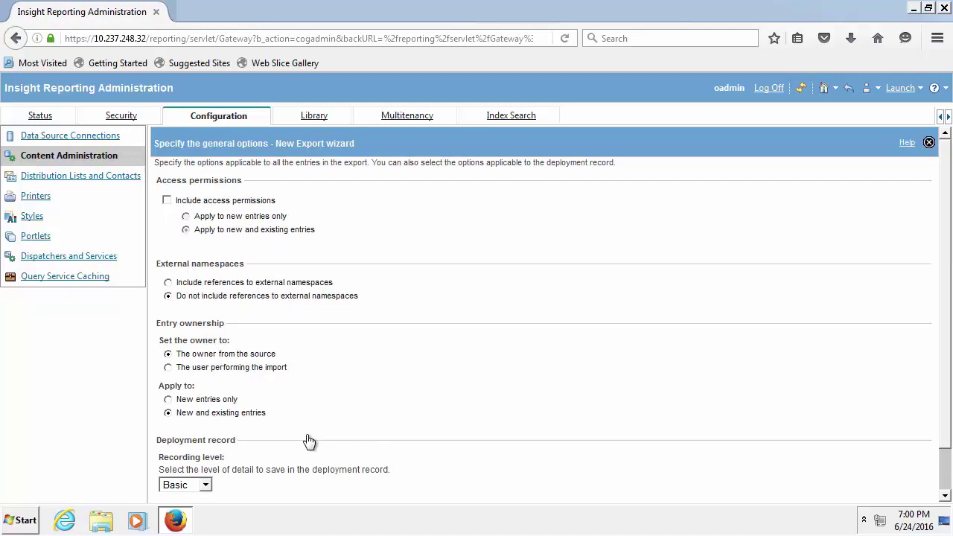
scroll(938, 301, down, 2)
click(313, 476)
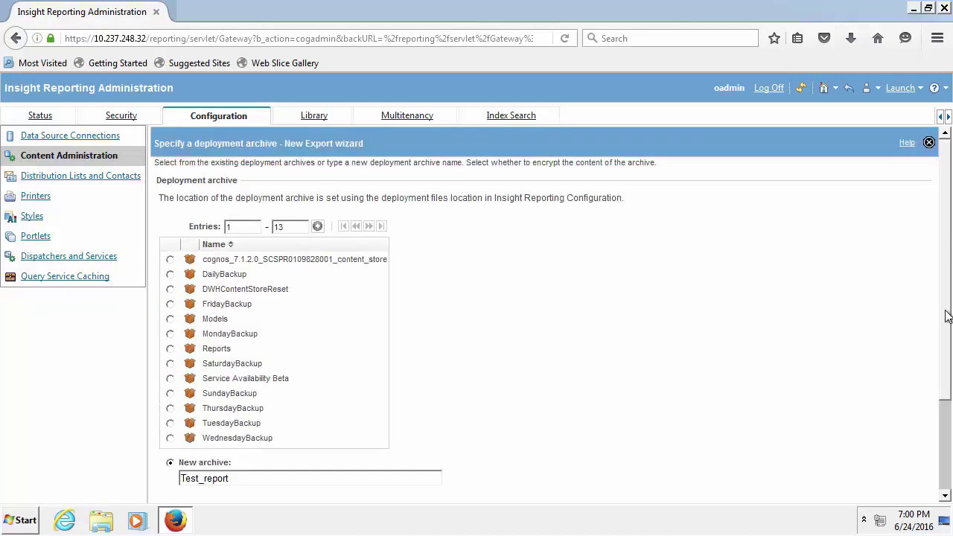
scroll(947, 316, down, 3)
click(314, 481)
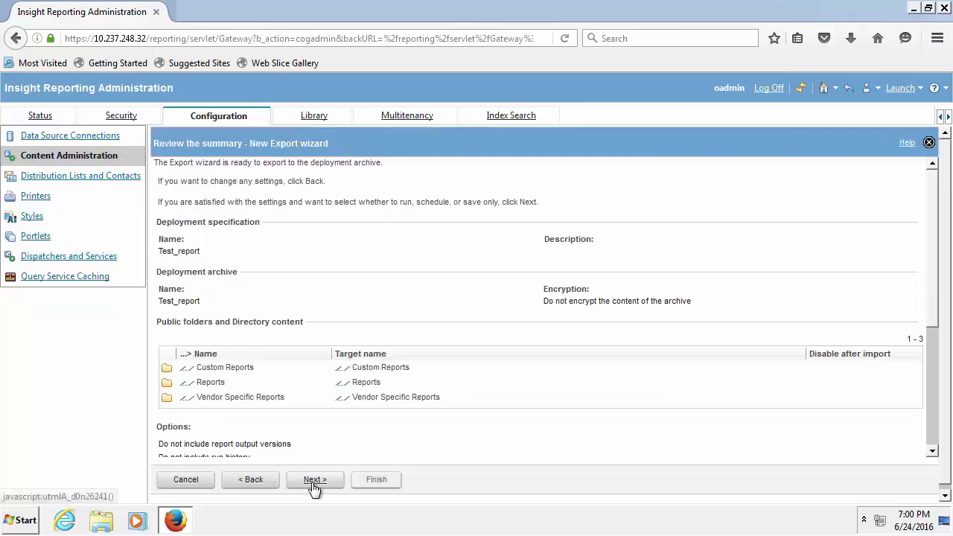
click(313, 482)
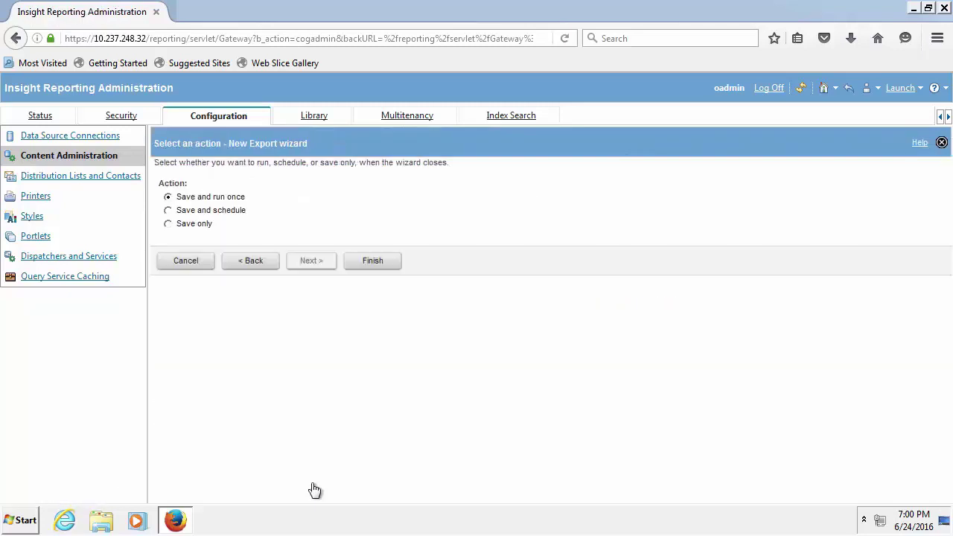
Save and run the Test_report export once, choosing to view its details afterward.
click(376, 265)
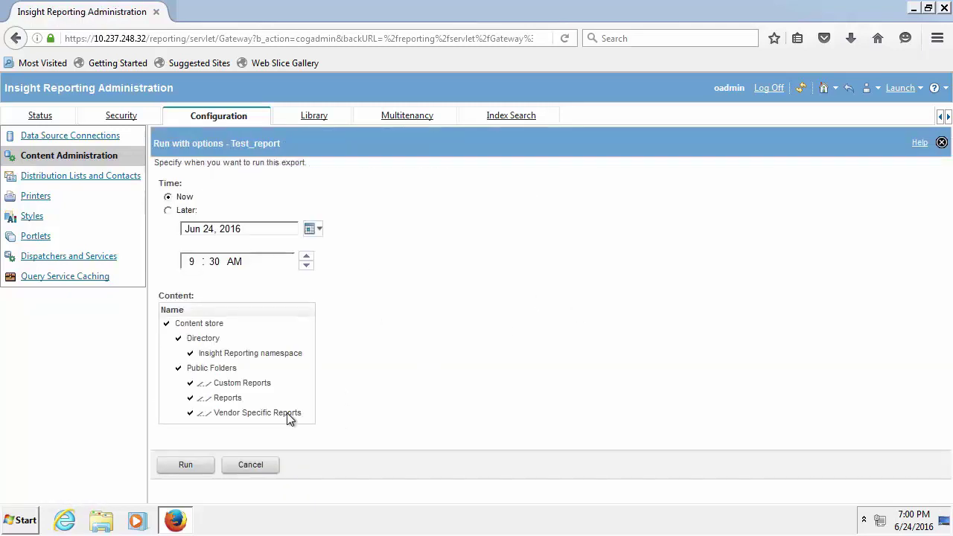
click(189, 465)
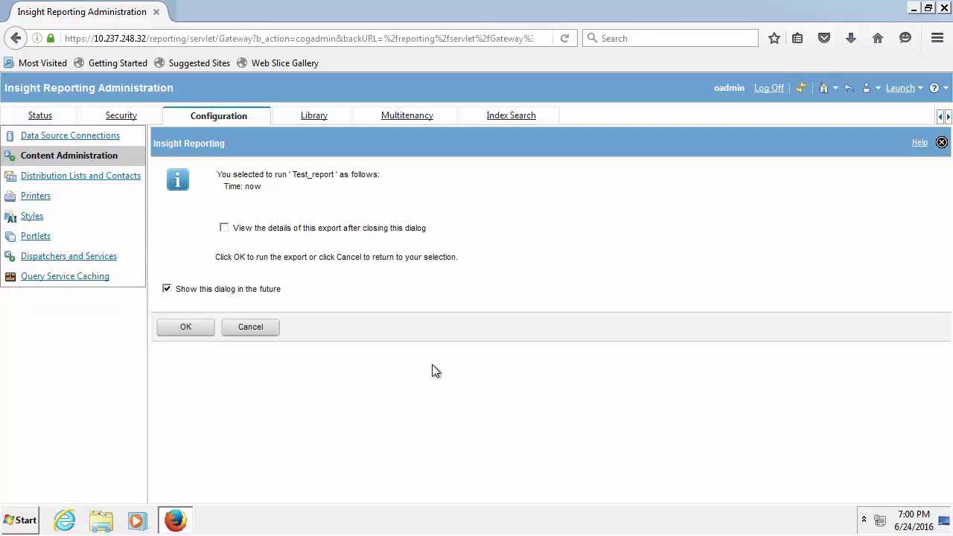
click(224, 229)
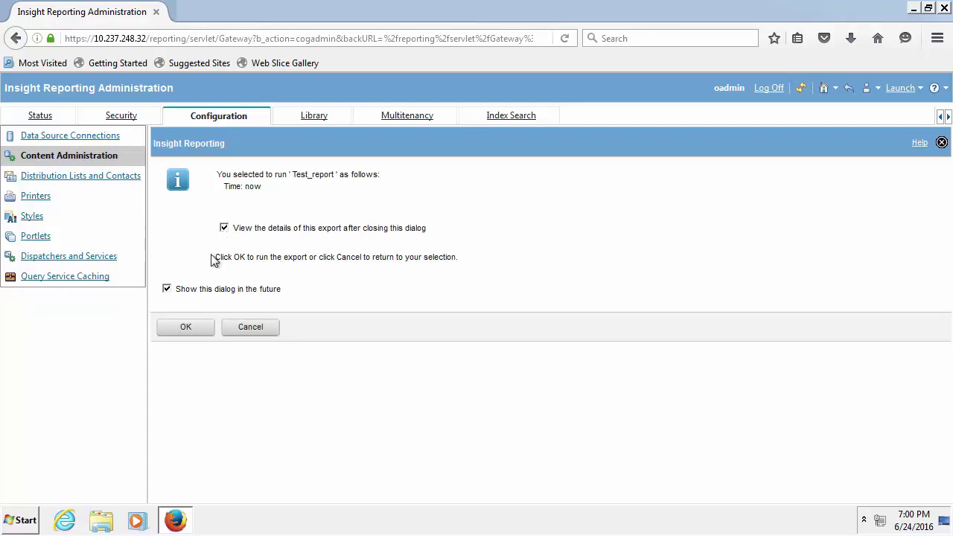
click(186, 328)
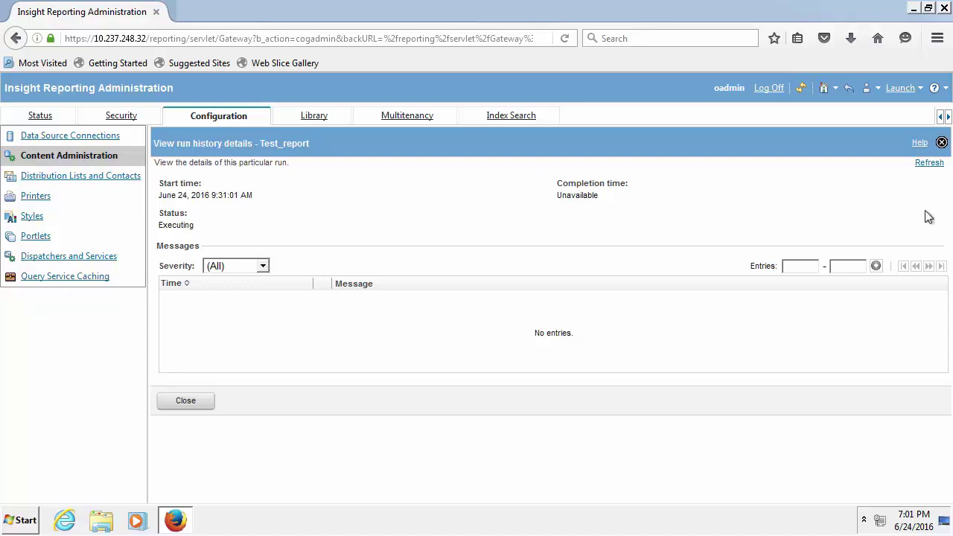
Refresh the Test_report run history details to update its status.
click(932, 167)
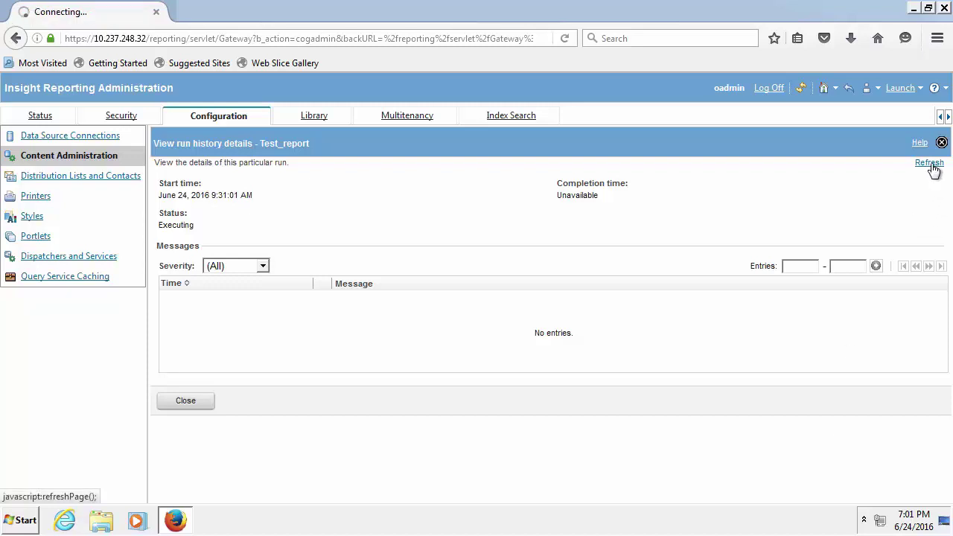